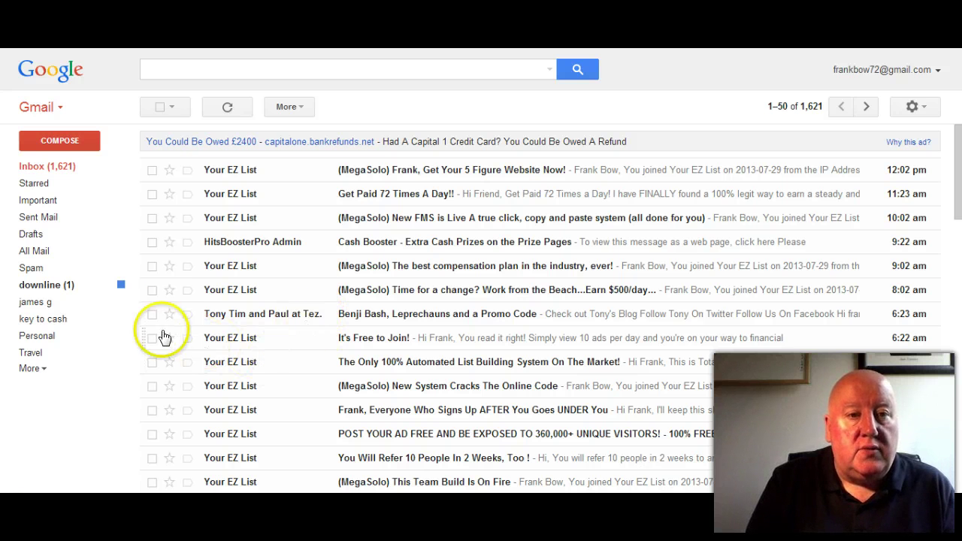
Tick the newest Your EZ List message, '(MegaSolo) Frank, Get Your 5 Figure Website Now!'.
click(152, 170)
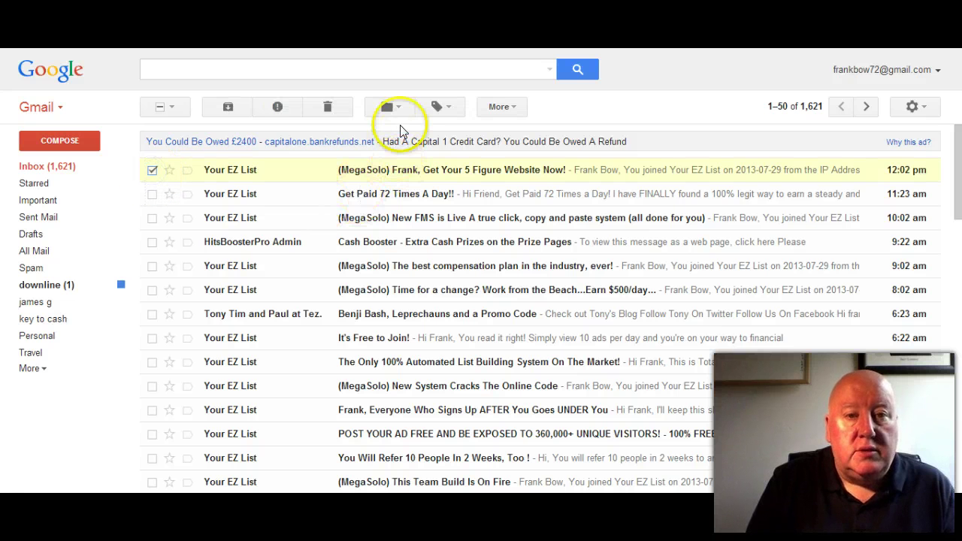
Create a label named 'ez list' and apply it to the selected EZ List message.
click(449, 109)
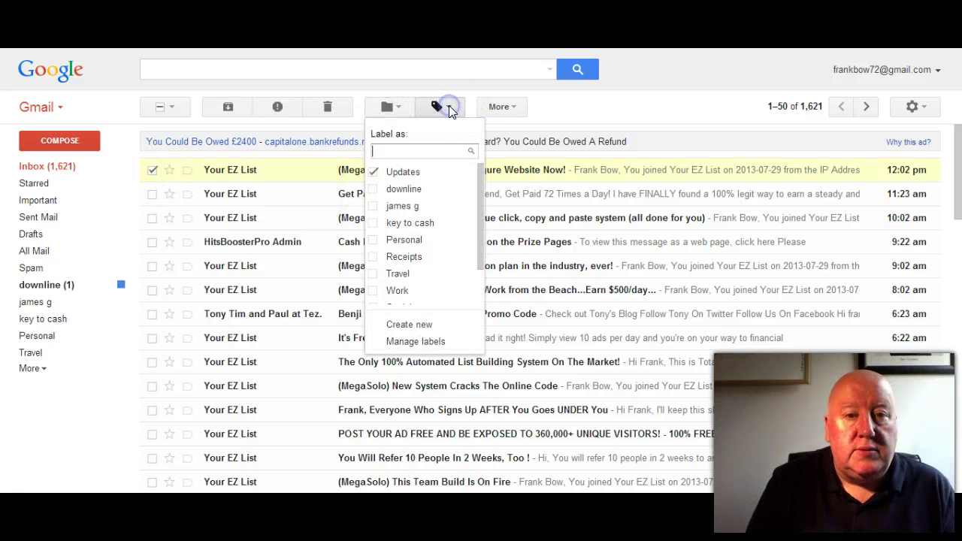
click(413, 327)
text(ez lis)
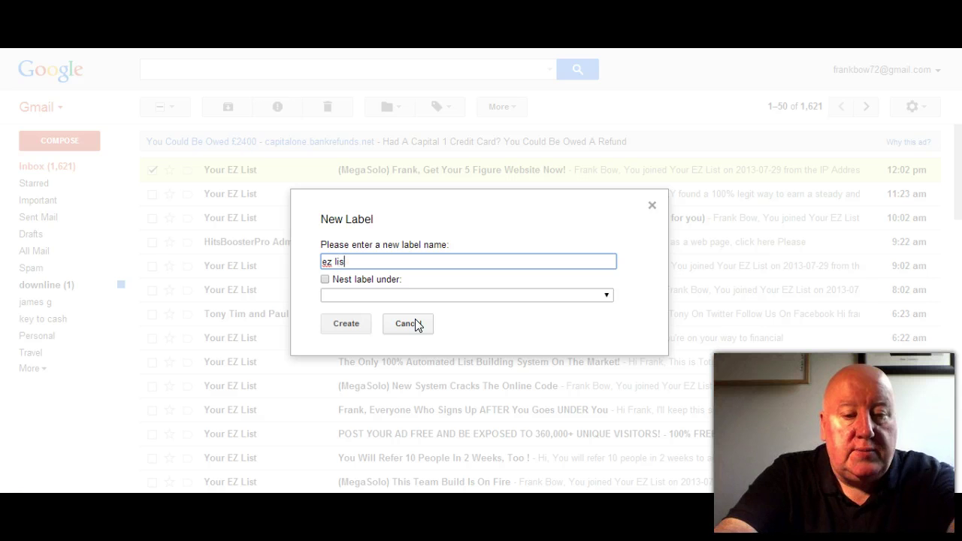
text(t)
click(345, 329)
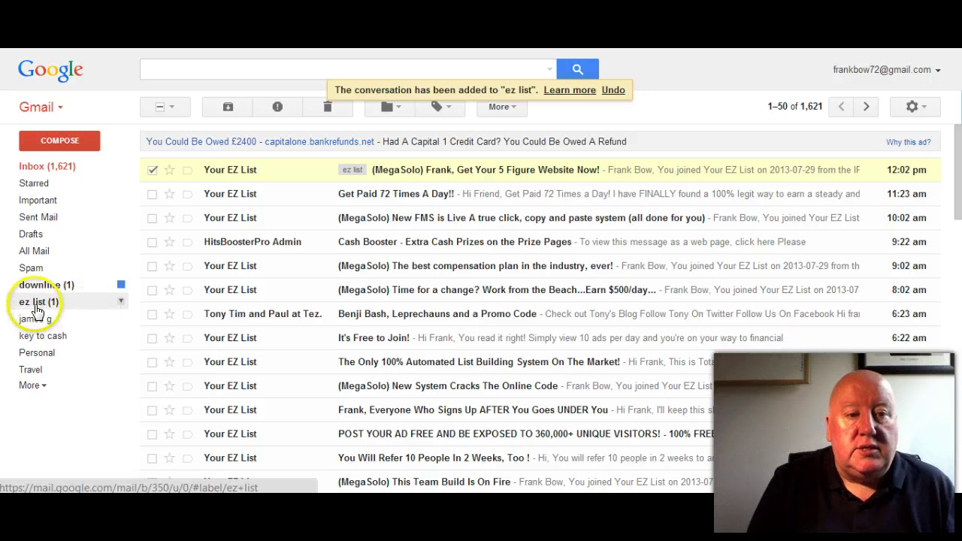
Set the ez list label colour to red.
click(123, 302)
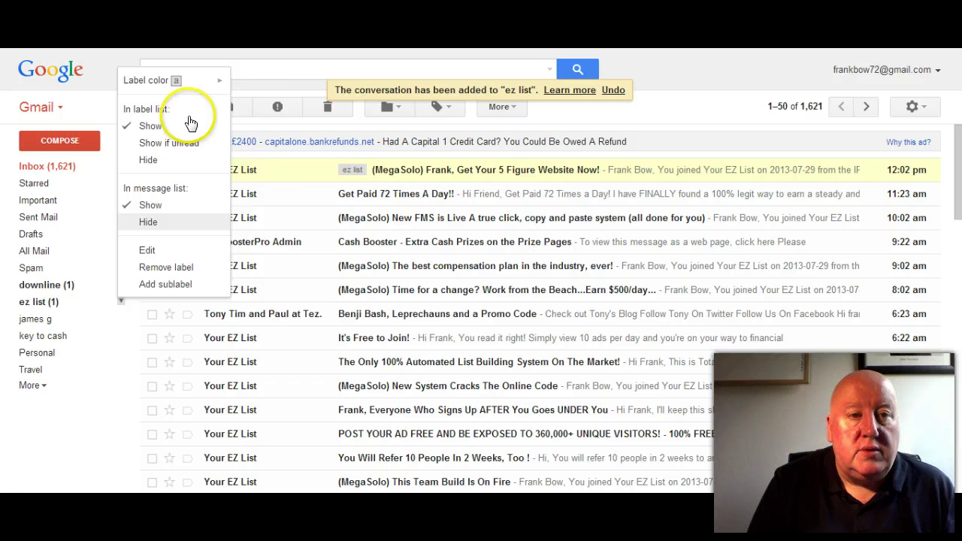
mouse_move(171, 80)
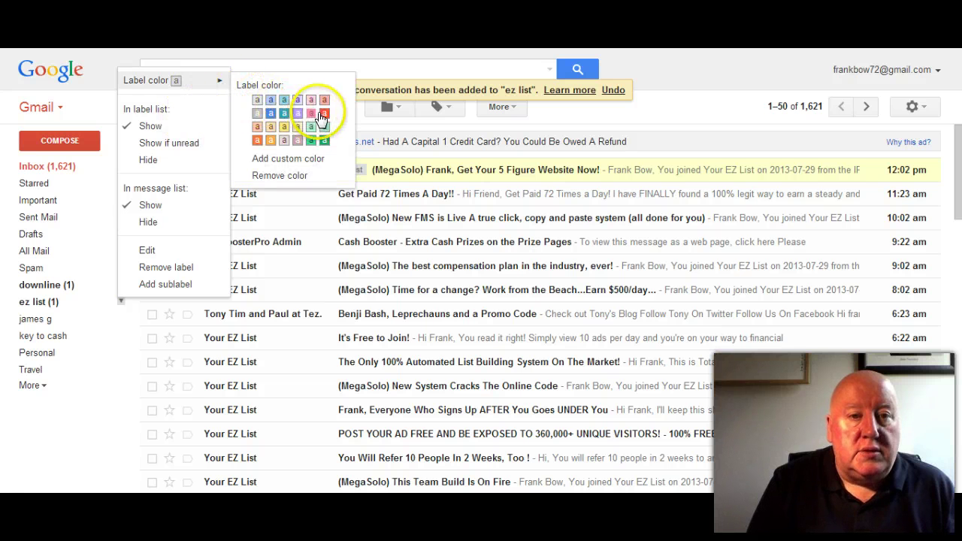
click(324, 114)
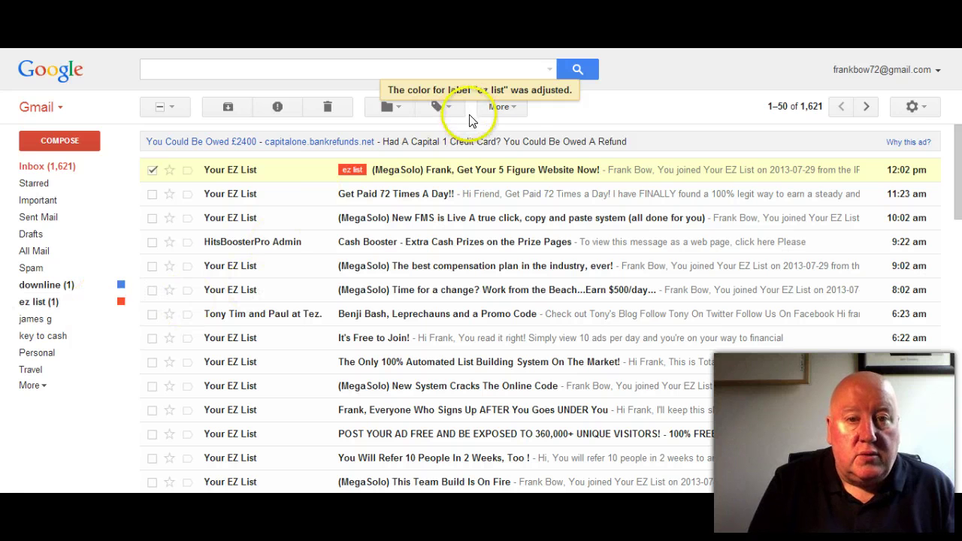
Create a filter for Your EZ List mail that skips the Inbox and applies to existing conversations.
click(515, 110)
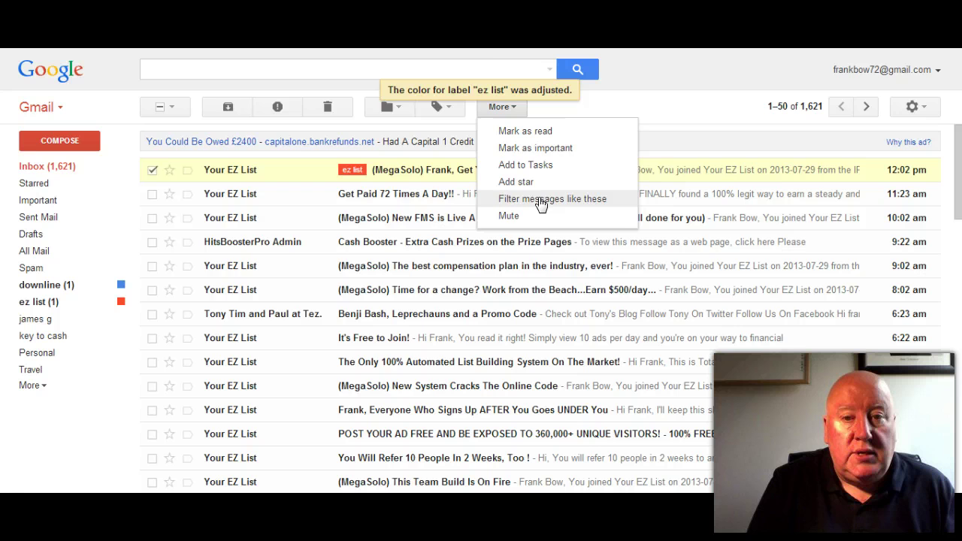
click(540, 202)
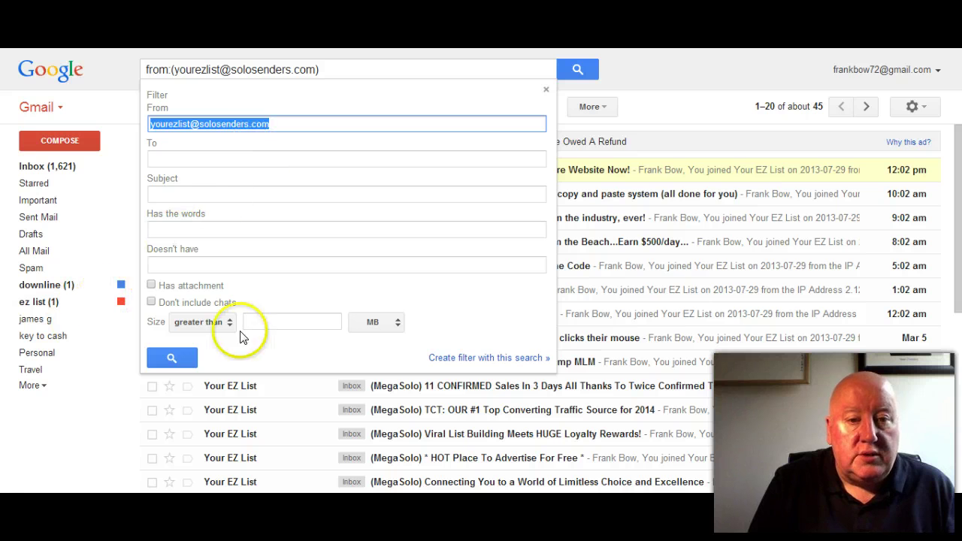
click(459, 358)
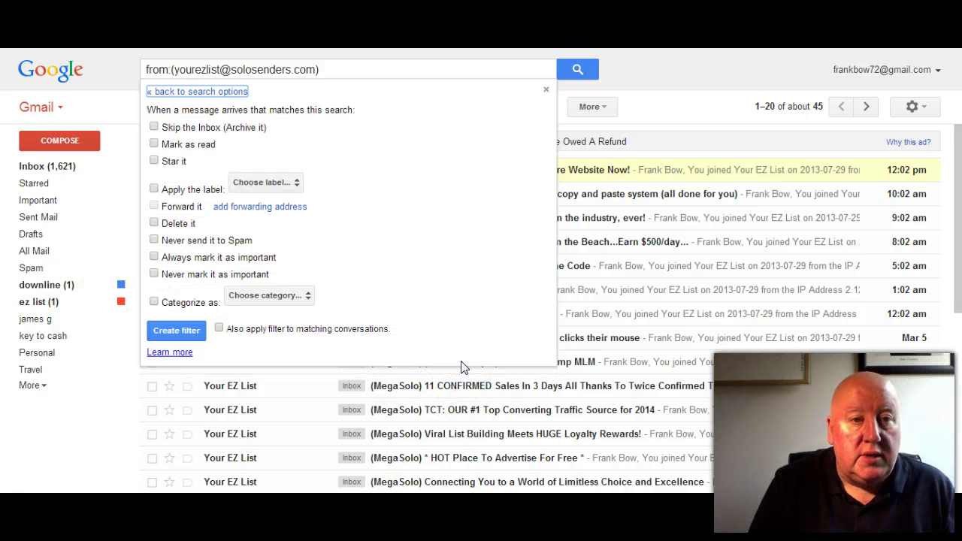
click(154, 128)
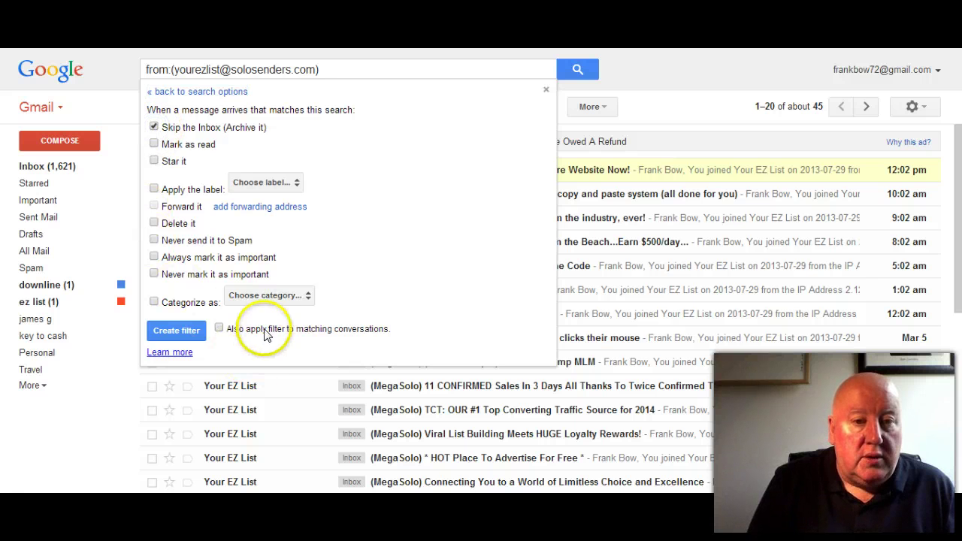
click(219, 329)
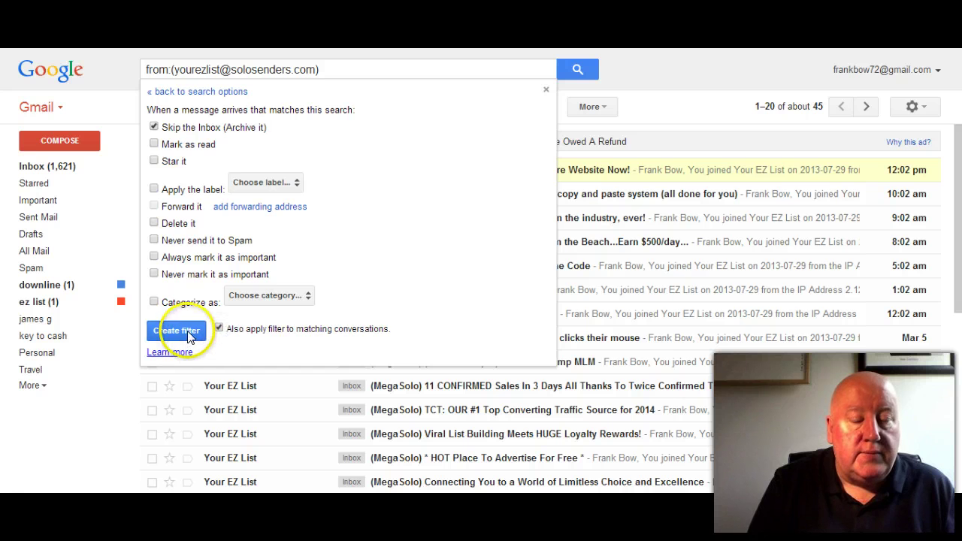
click(191, 331)
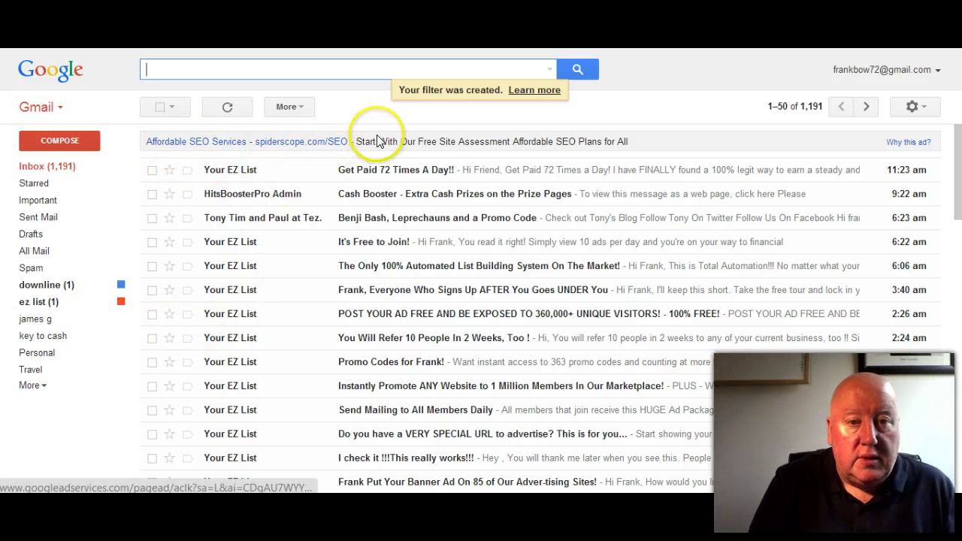
Untick 'Show my web clips above the Inbox' in Settings and return to the inbox.
click(926, 111)
click(809, 240)
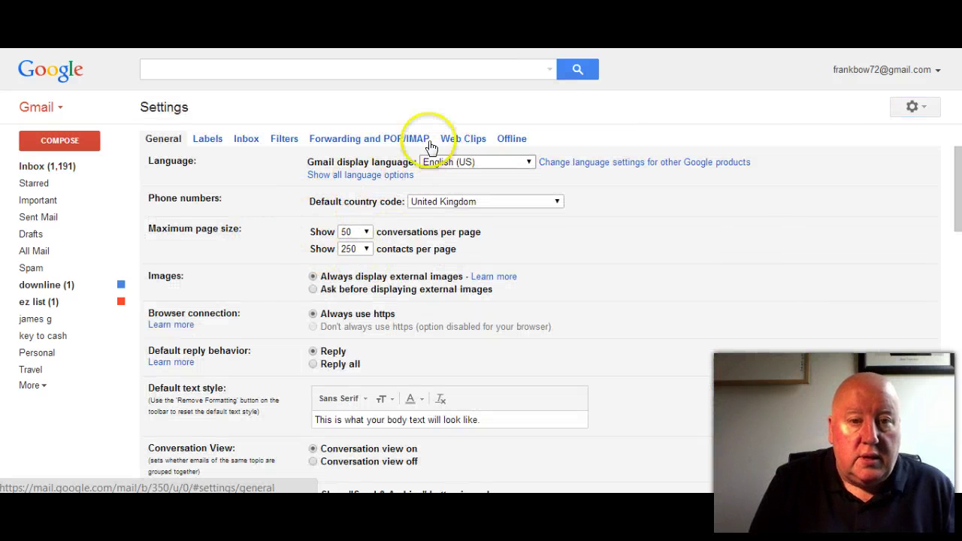
click(463, 138)
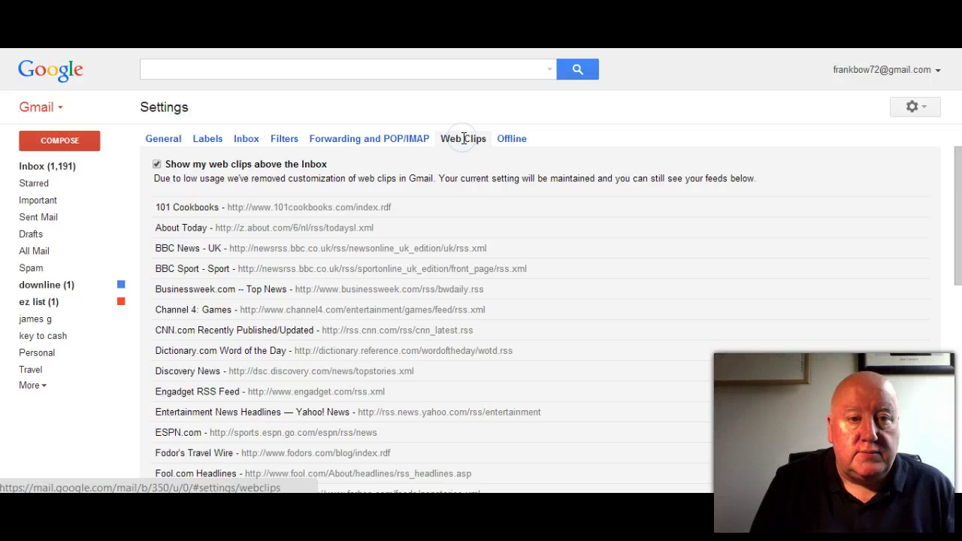
click(159, 166)
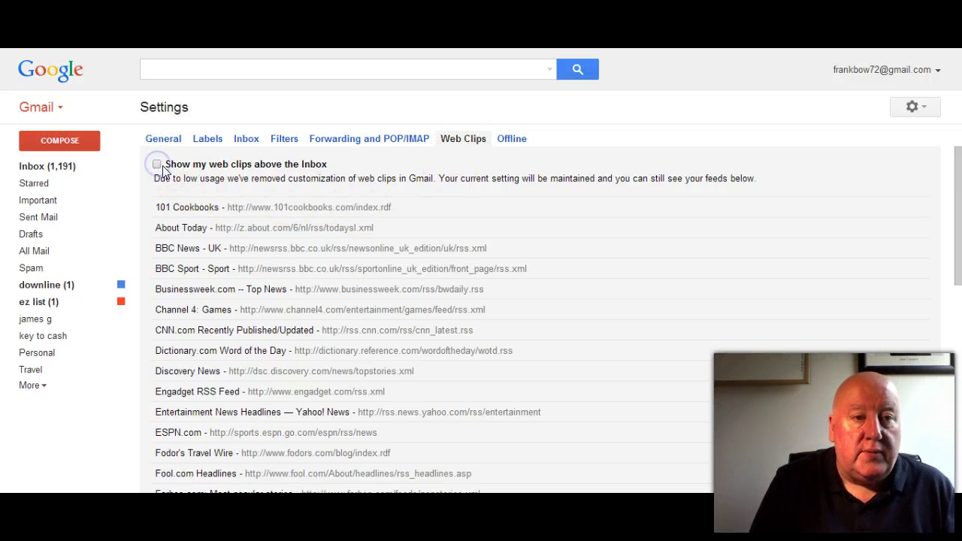
click(42, 166)
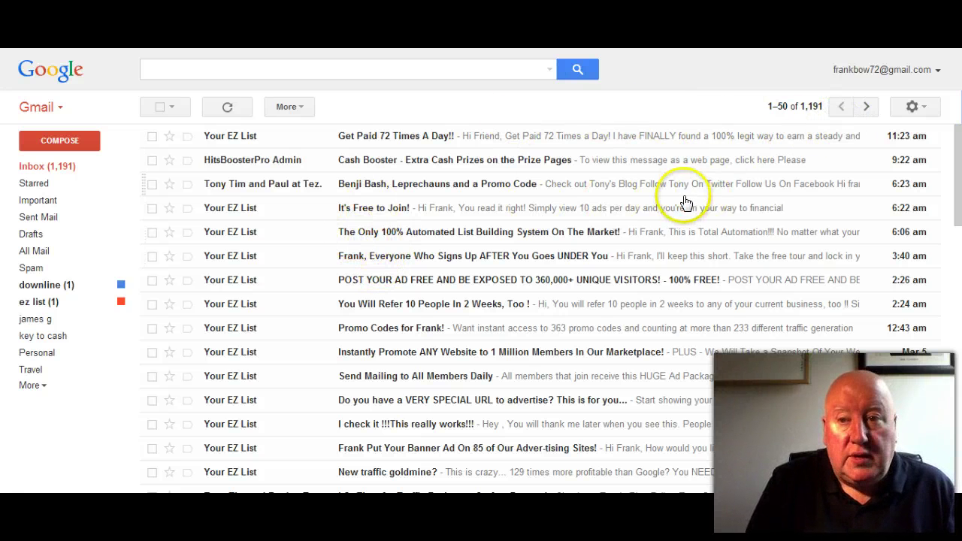
click(924, 109)
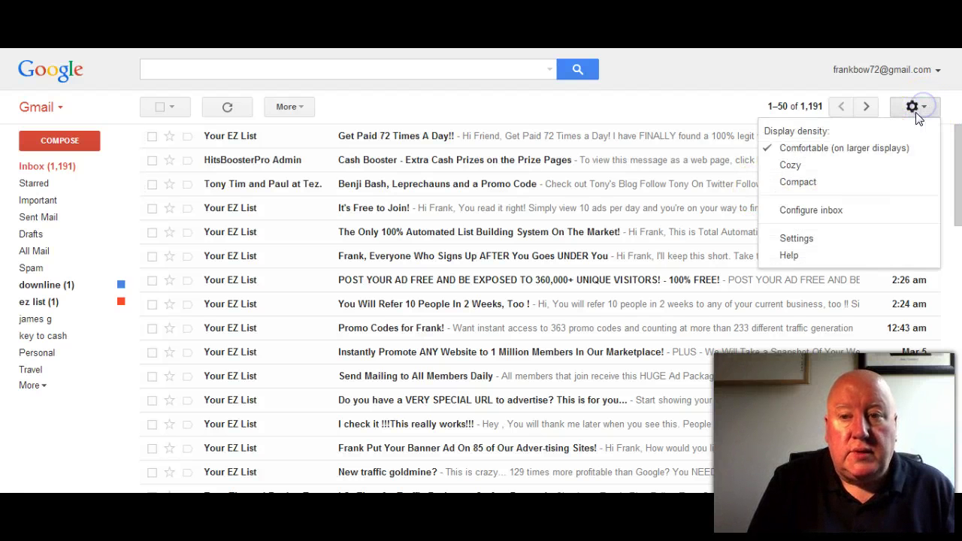
click(804, 241)
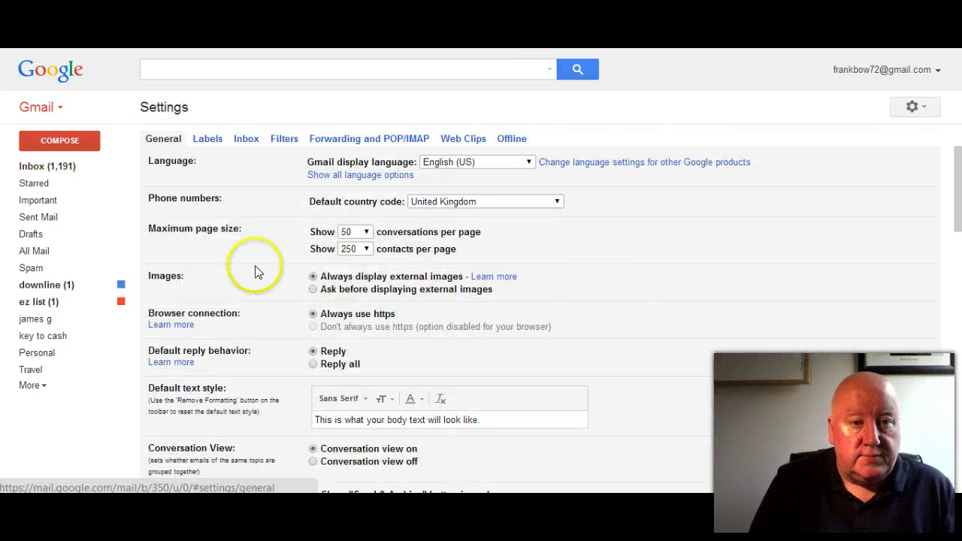
scroll(252, 253, down, 2)
scroll(252, 252, down, 2)
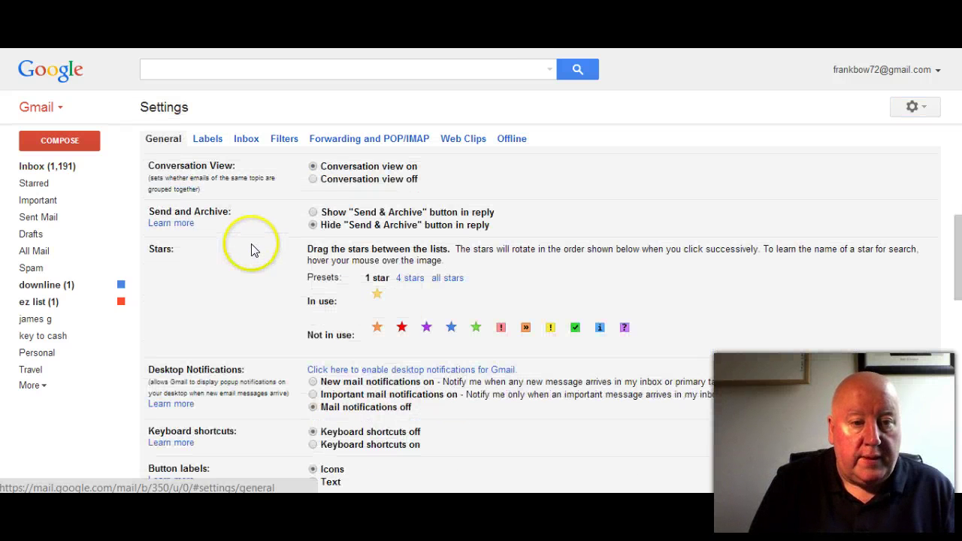
scroll(251, 248, down, 5)
scroll(252, 246, down, 4)
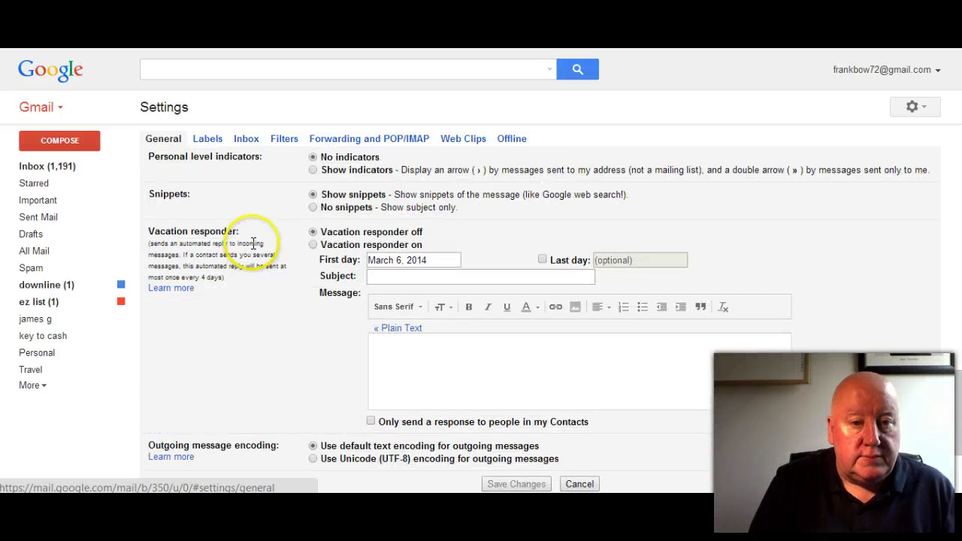
scroll(253, 241, up, 3)
scroll(253, 226, up, 5)
scroll(252, 225, up, 2)
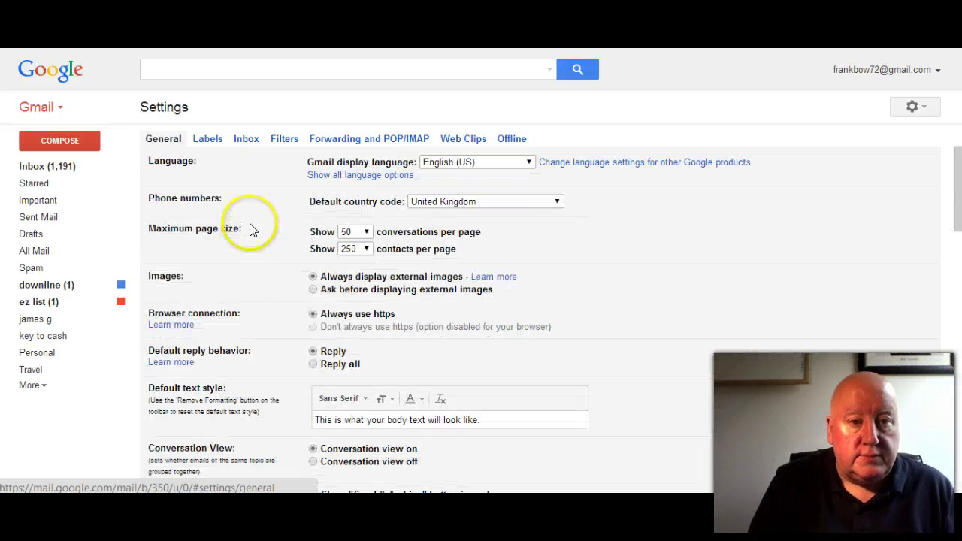
click(355, 143)
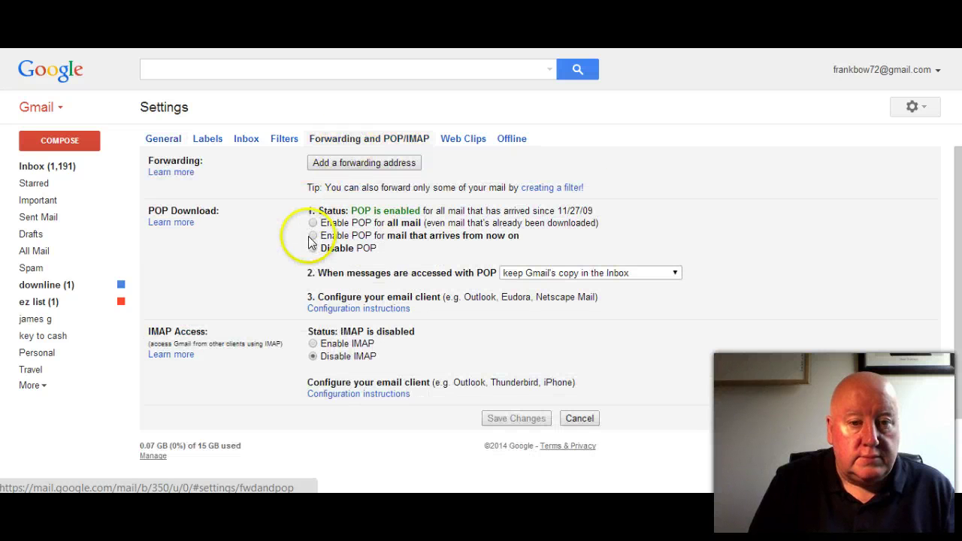
scroll(307, 246, down, 3)
scroll(304, 225, up, 2)
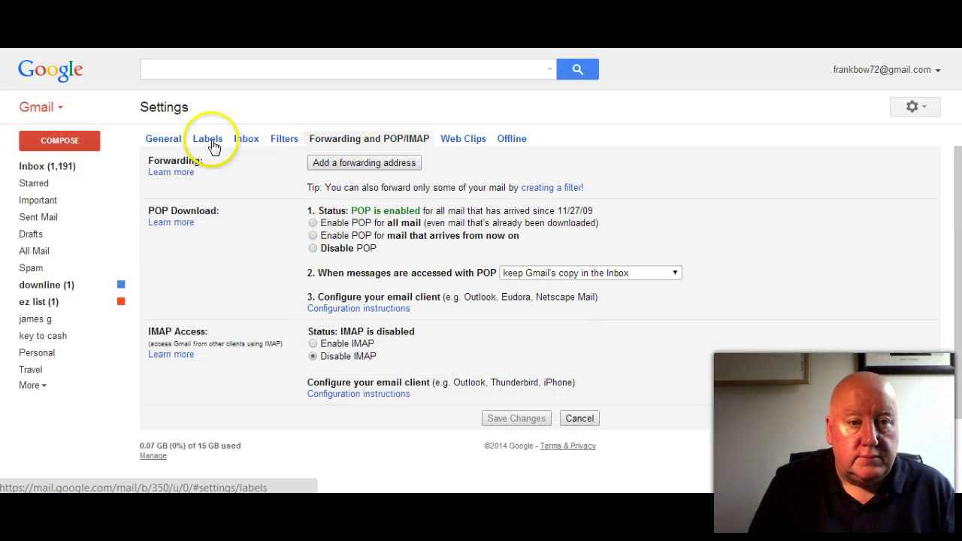
click(246, 140)
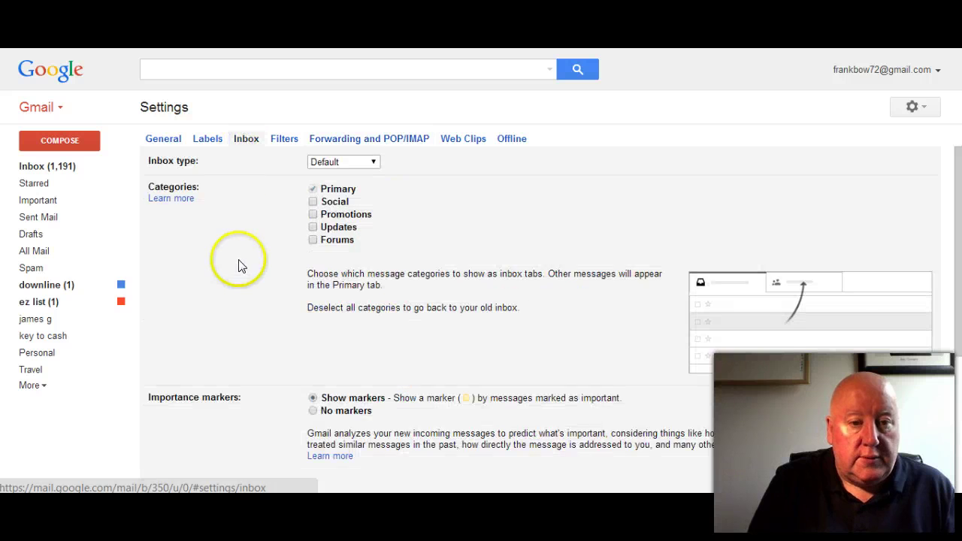
scroll(240, 264, down, 2)
scroll(242, 263, down, 1)
scroll(247, 248, up, 3)
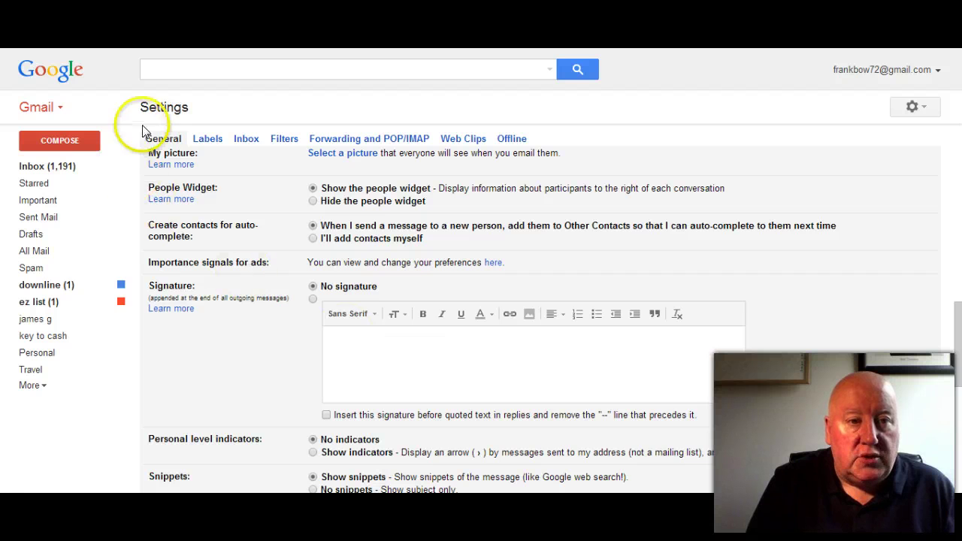
Enable the signature and type a name plus the Facebook profile address.
click(338, 335)
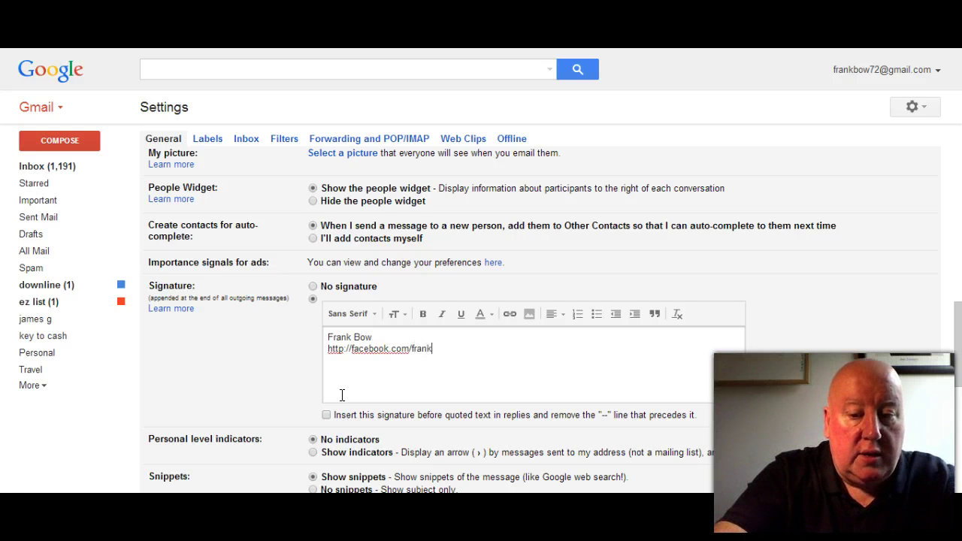
text(.bow)
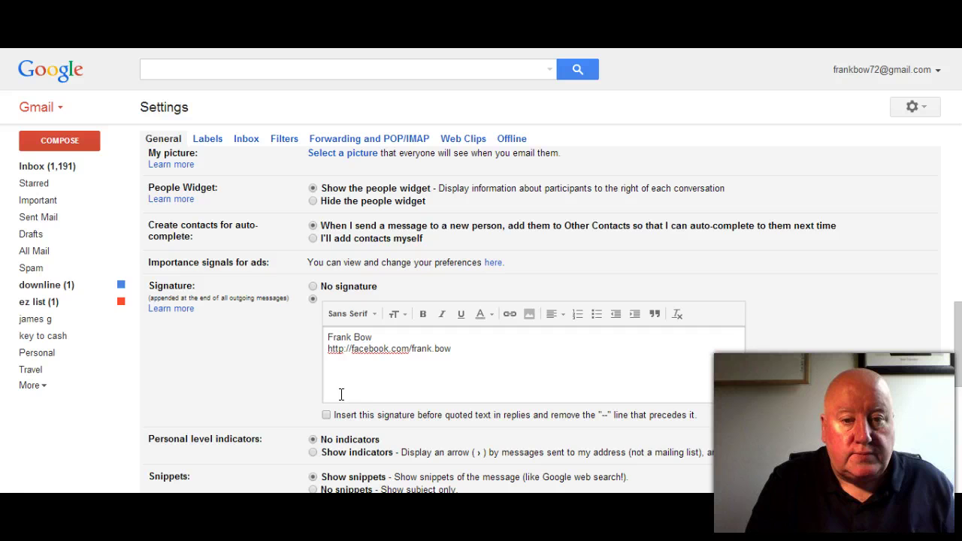
click(412, 365)
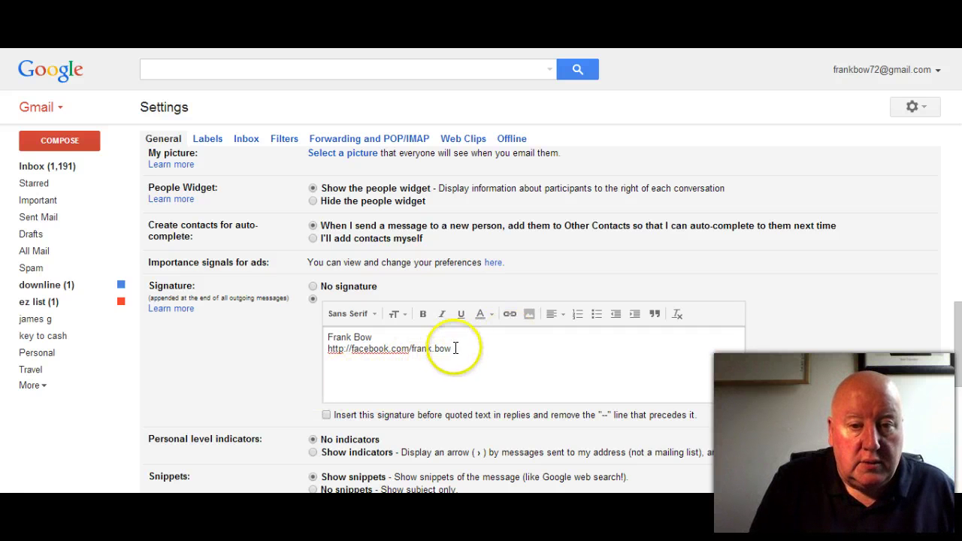
Turn the Facebook address into a hyperlink and save the settings.
drag(452, 349, 325, 352)
right_click(331, 348)
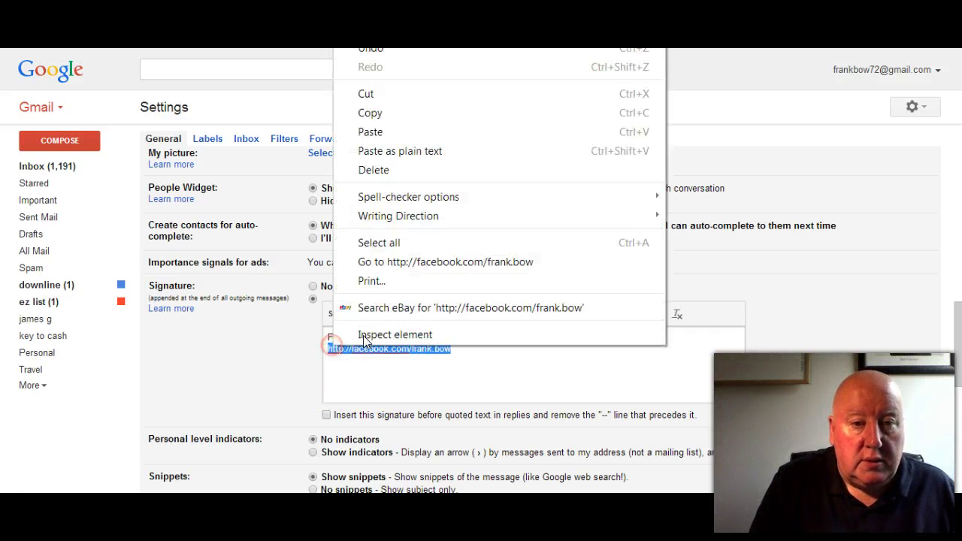
click(363, 113)
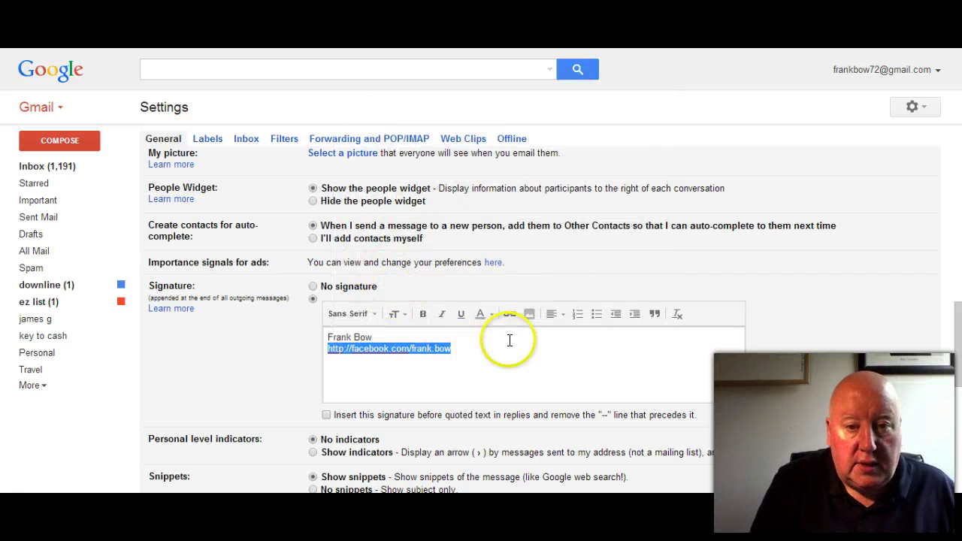
click(510, 314)
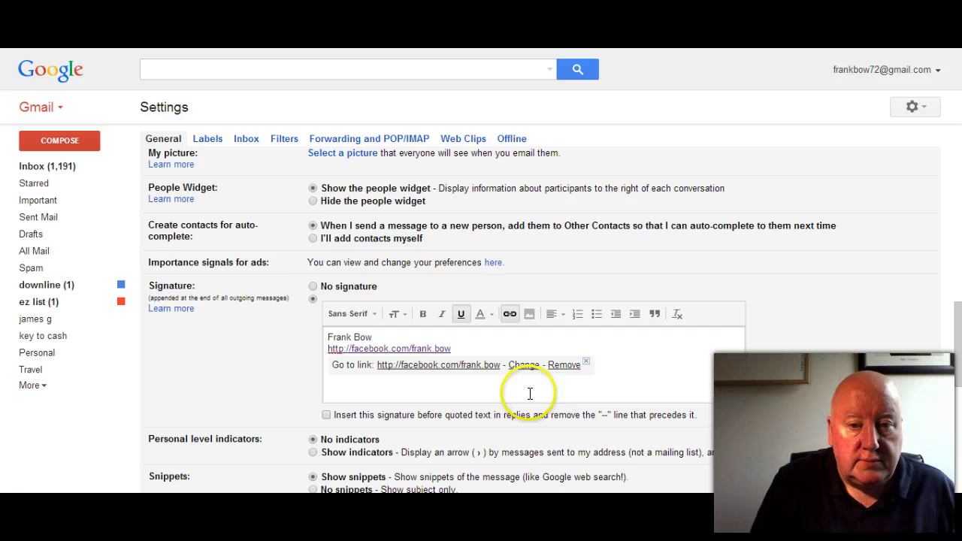
click(586, 362)
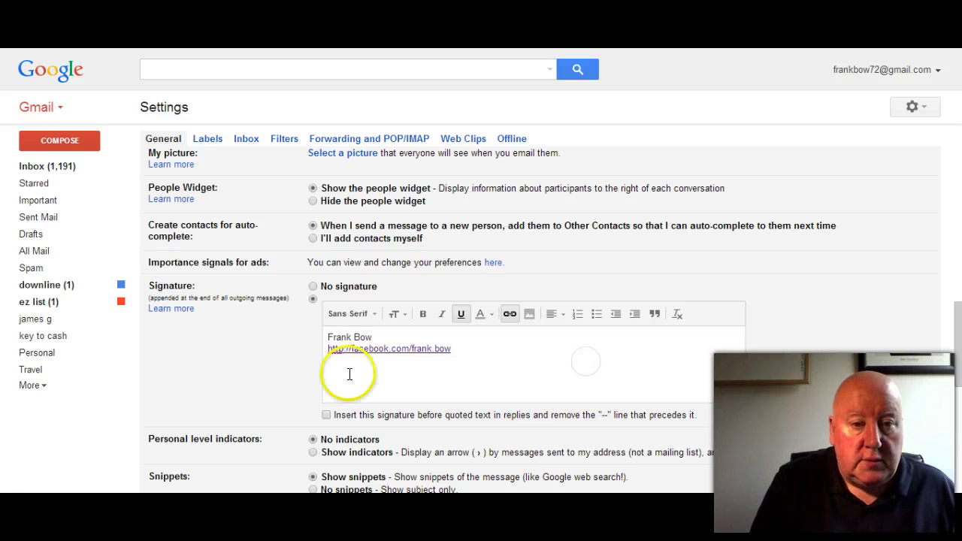
scroll(251, 375, down, 10)
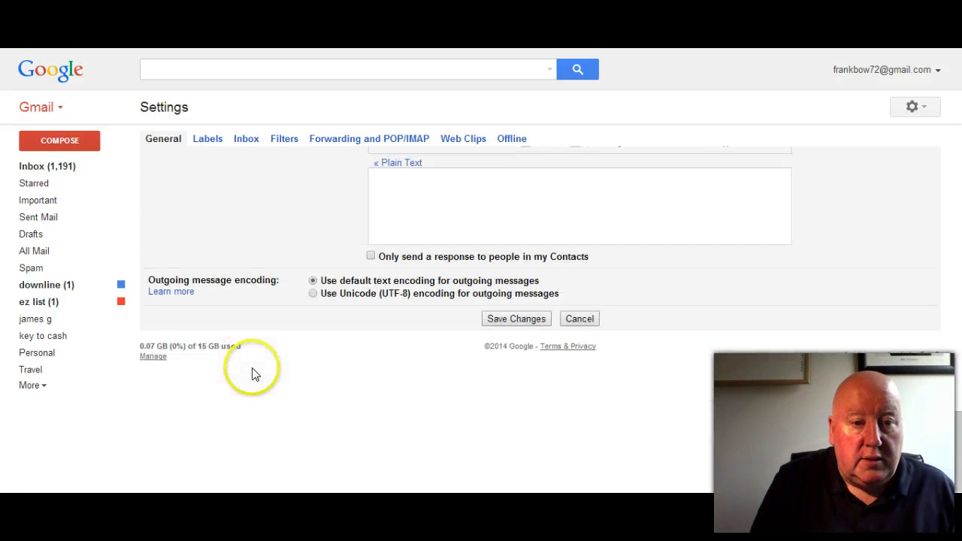
click(514, 321)
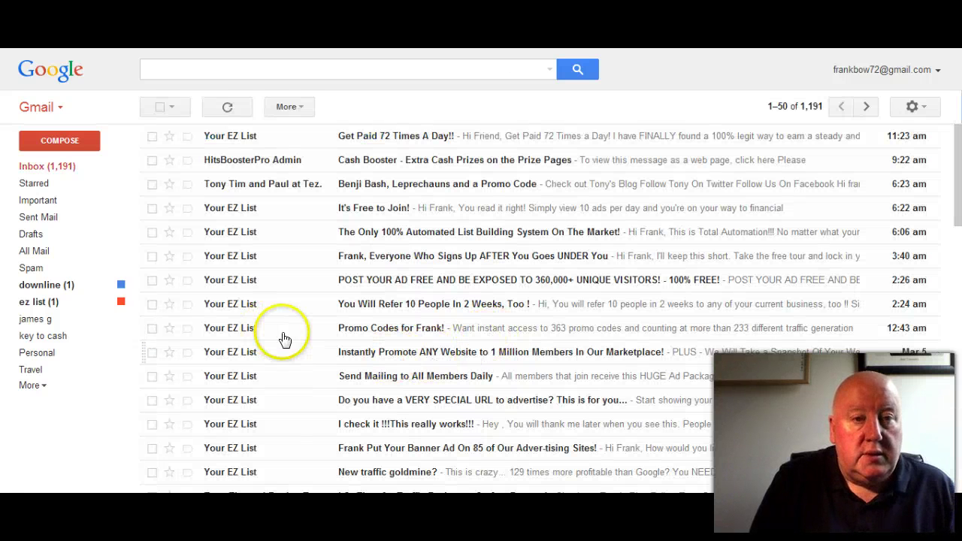
click(69, 140)
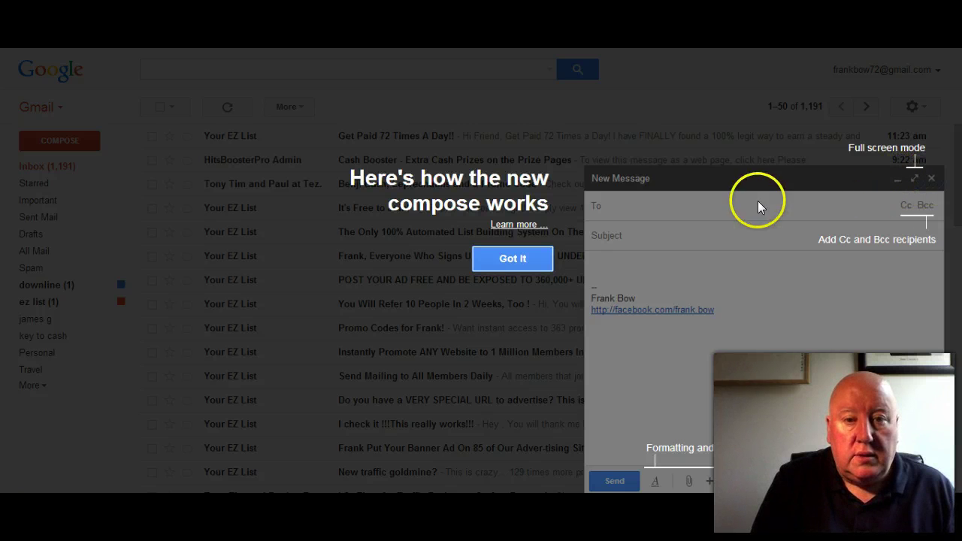
click(530, 266)
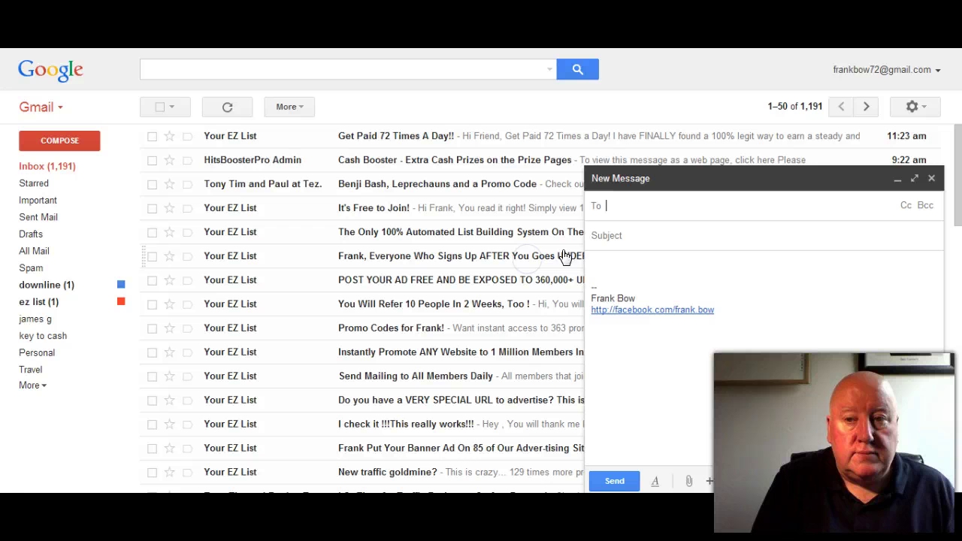
click(931, 180)
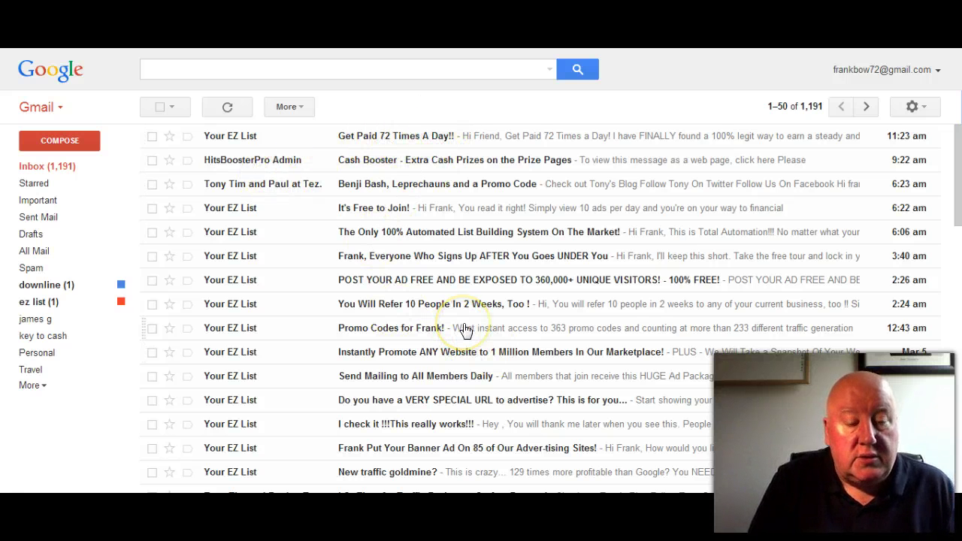
click(397, 314)
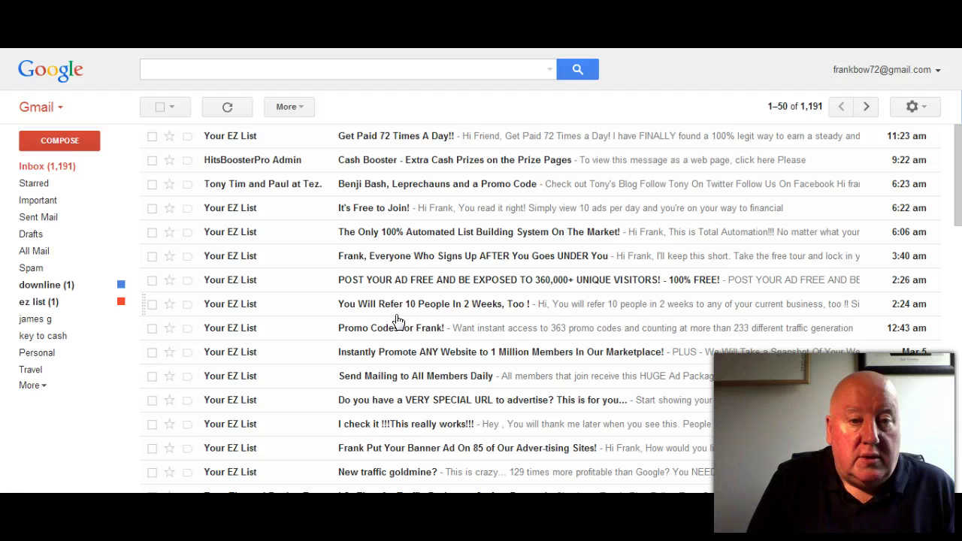